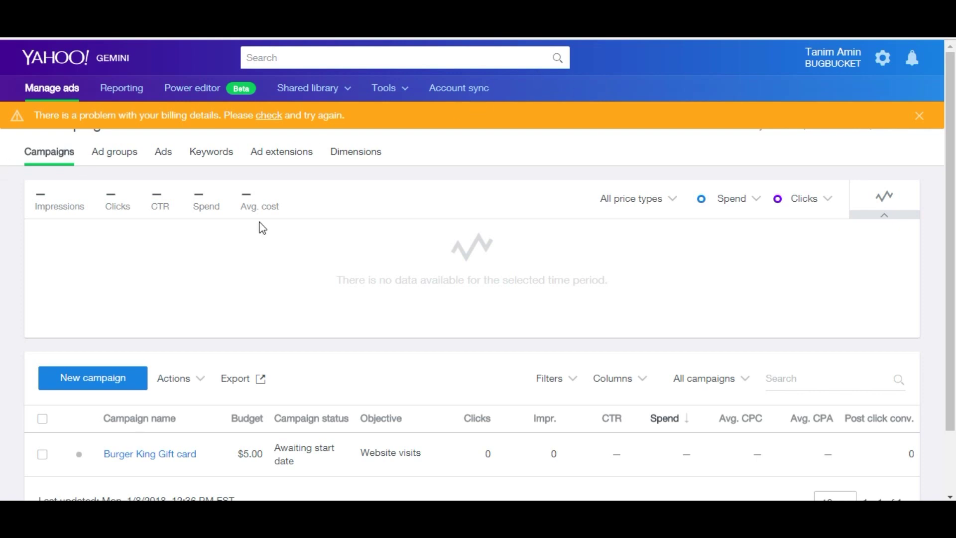
scroll(193, 166, down, 2)
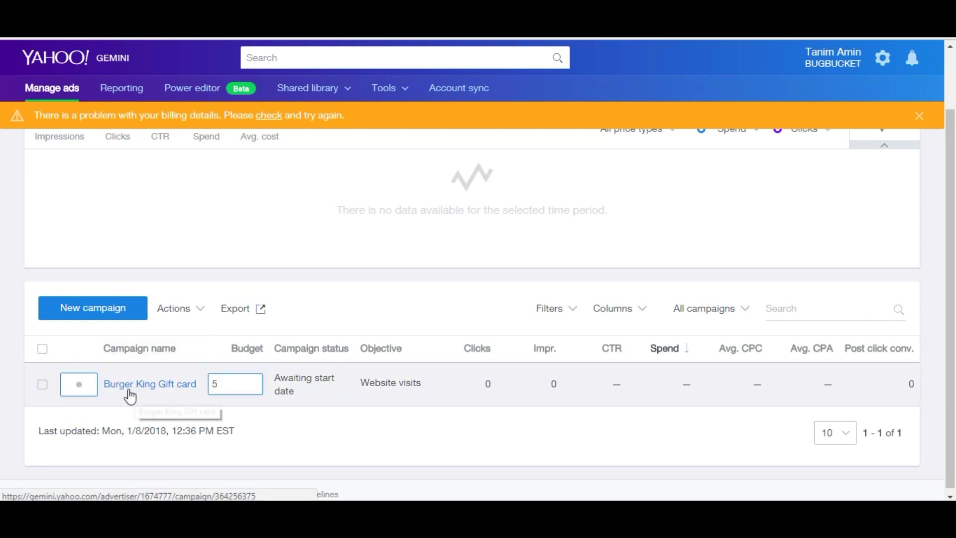
drag(20, 391, 134, 407)
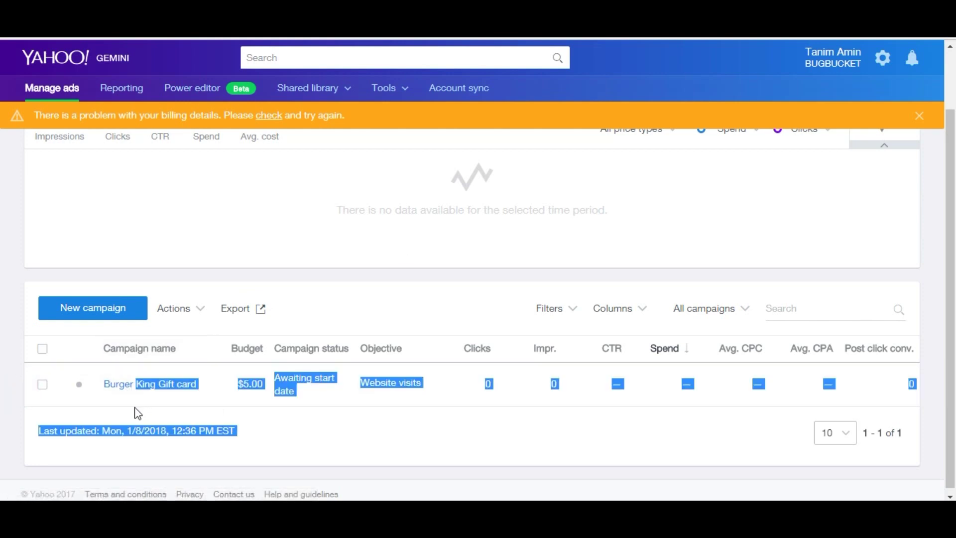
click(140, 406)
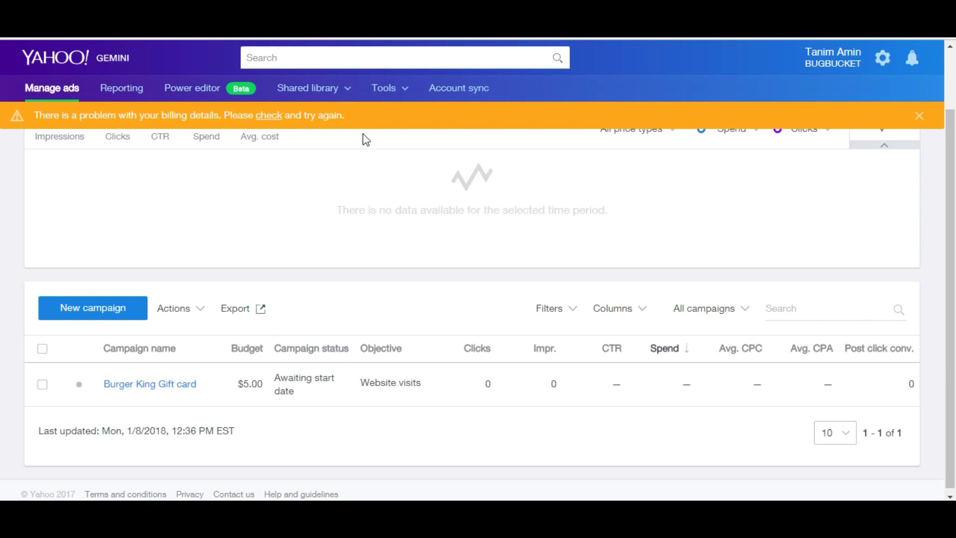
Start a new campaign with the "Visit my website" objective.
click(131, 309)
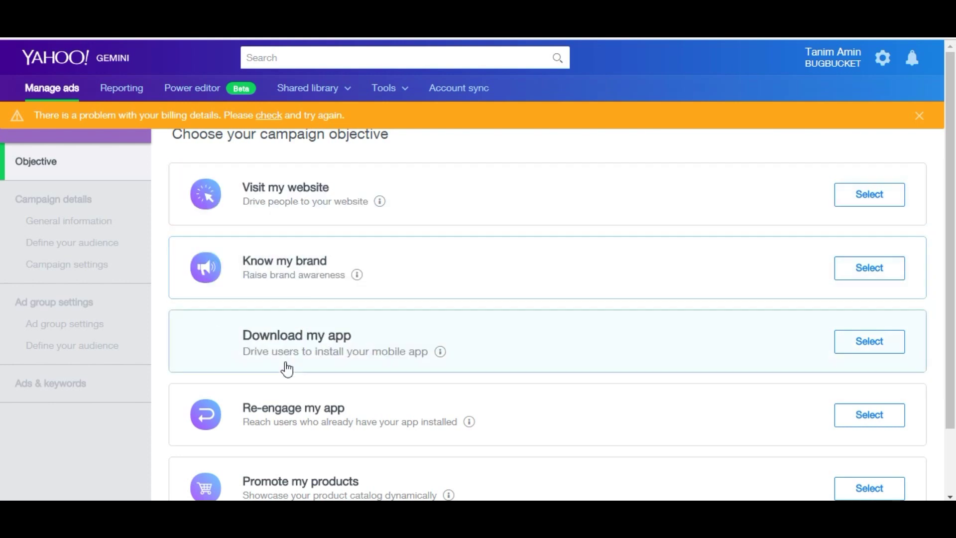
scroll(298, 384, down, 2)
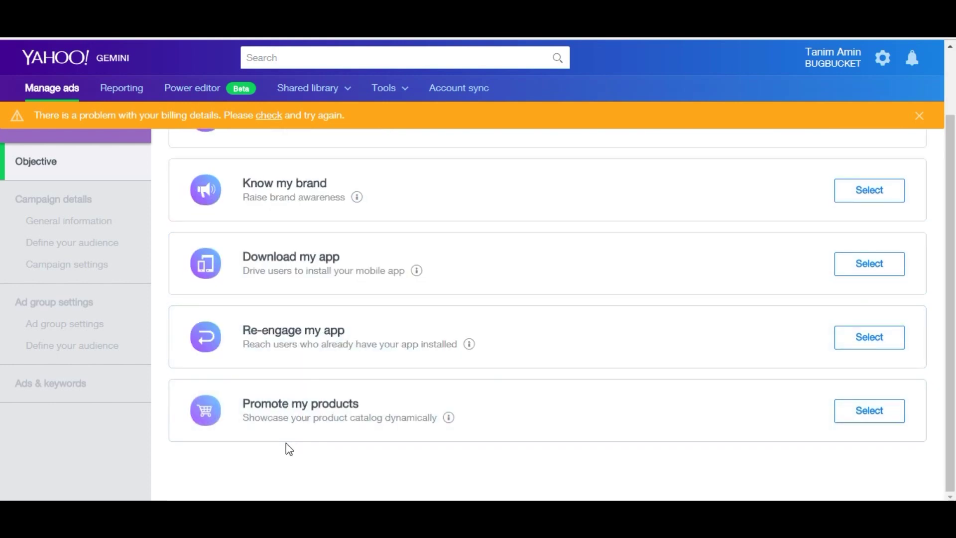
scroll(662, 335, up, 2)
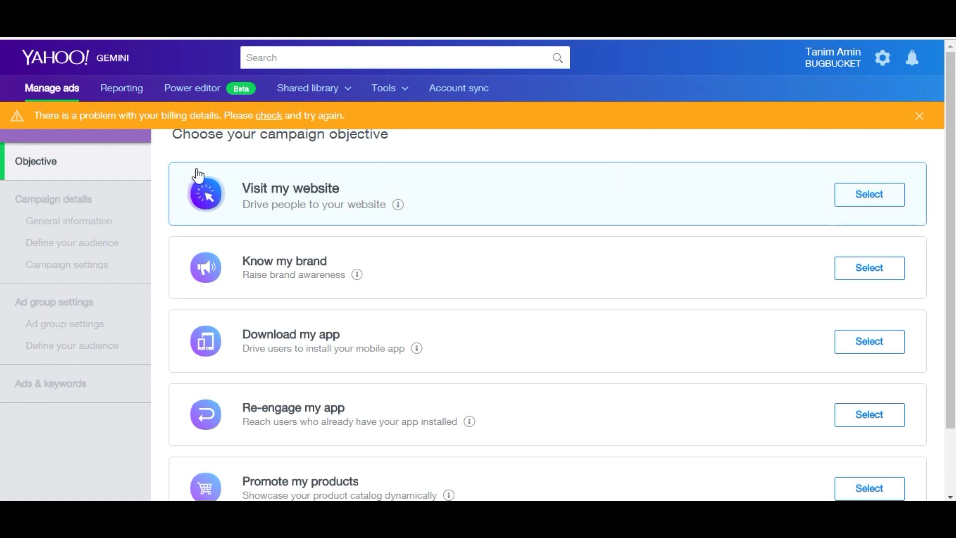
click(866, 200)
Name the new campaign "my 2nd campaign".
click(359, 215)
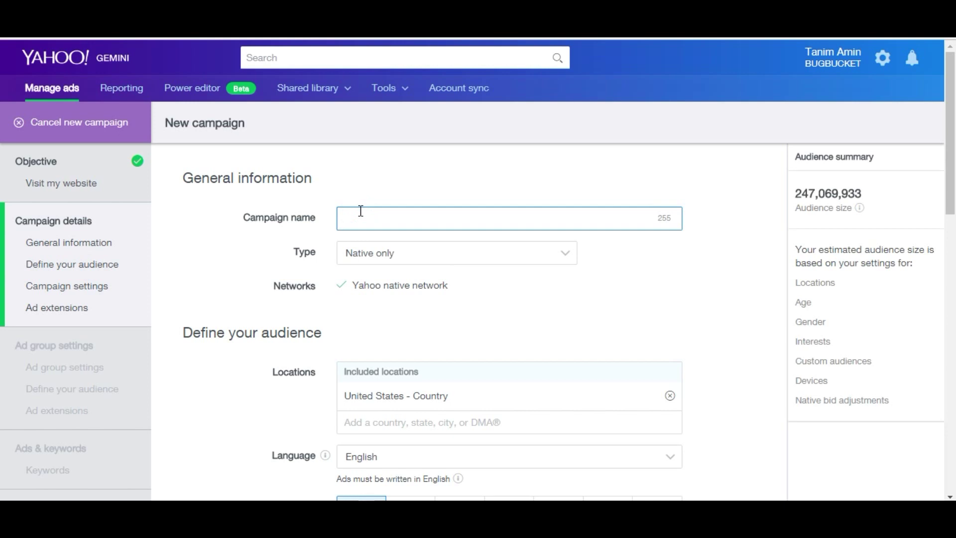
text(cap)
key(BackSpace)
key(BackSpace)
key(BackSpace)
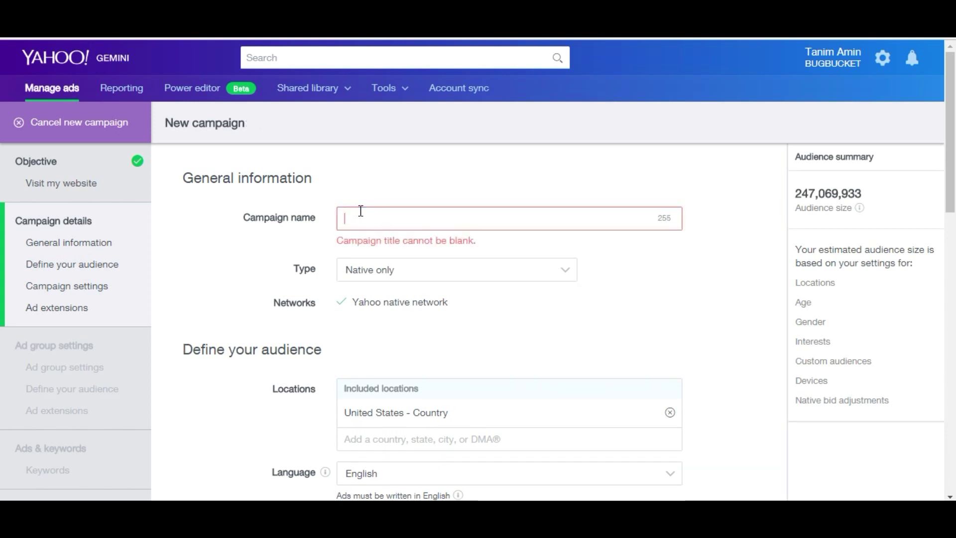
text(mu)
key(BackSpace)
text(y 2nd )
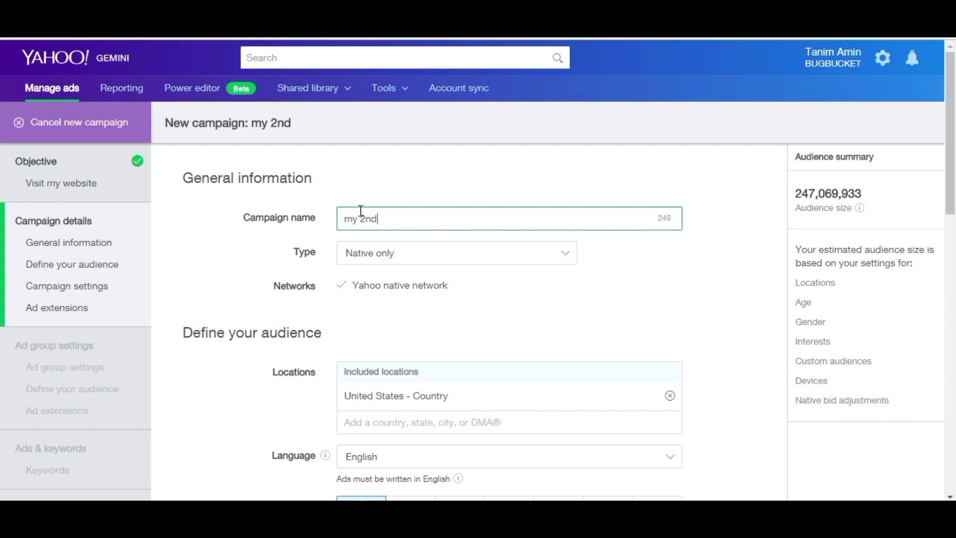
text( campaign)
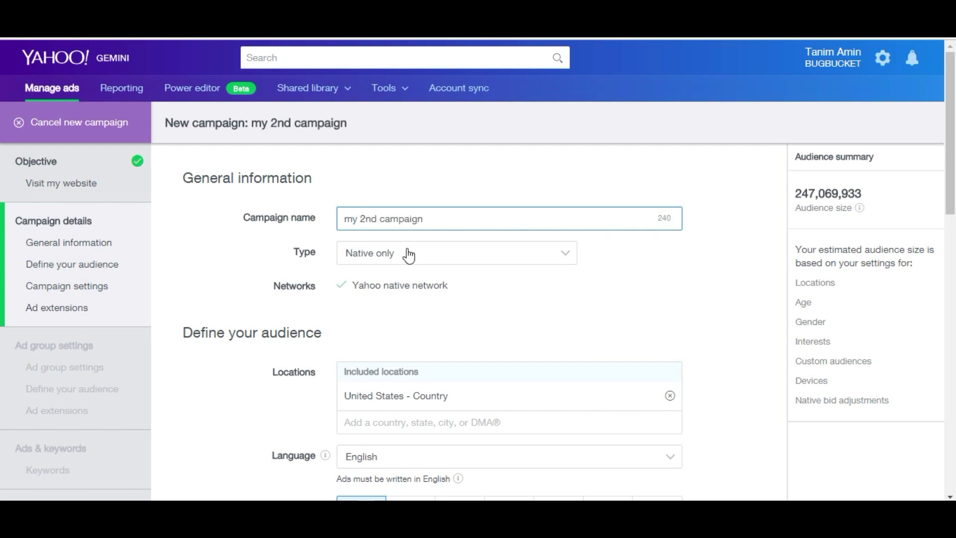
Set the campaign type to "Search only".
click(407, 254)
click(408, 253)
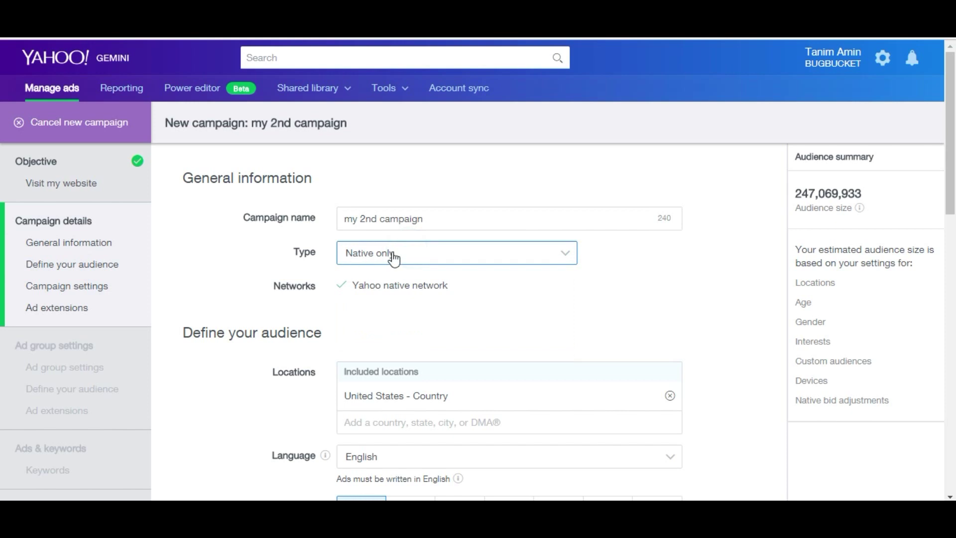
click(390, 255)
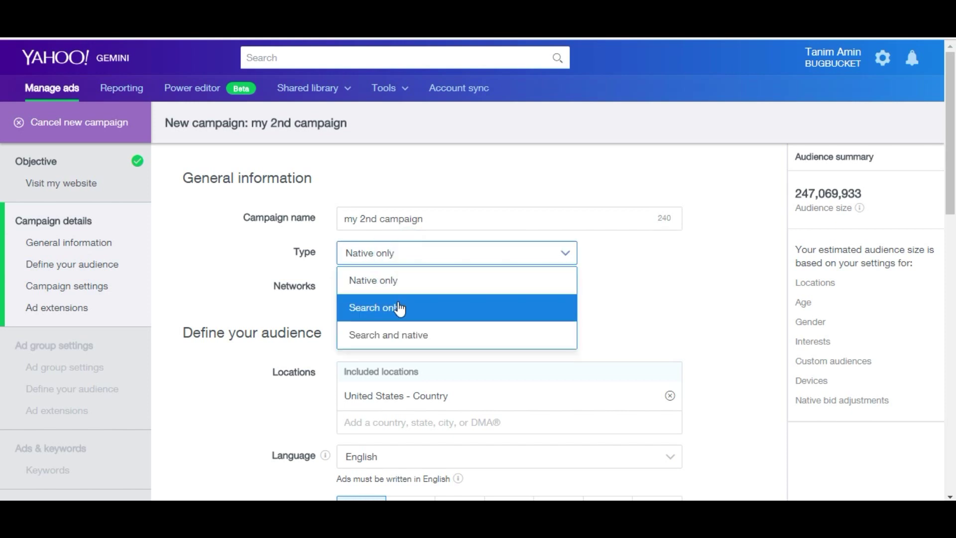
click(400, 309)
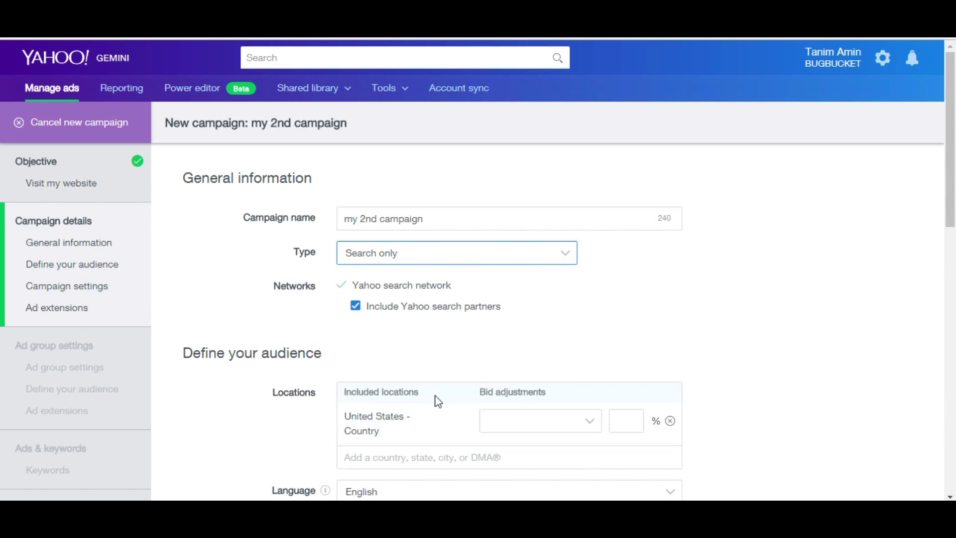
Set the smartphone bid adjustment to decrease by 100% in the audience's device settings.
scroll(420, 399, down, 3)
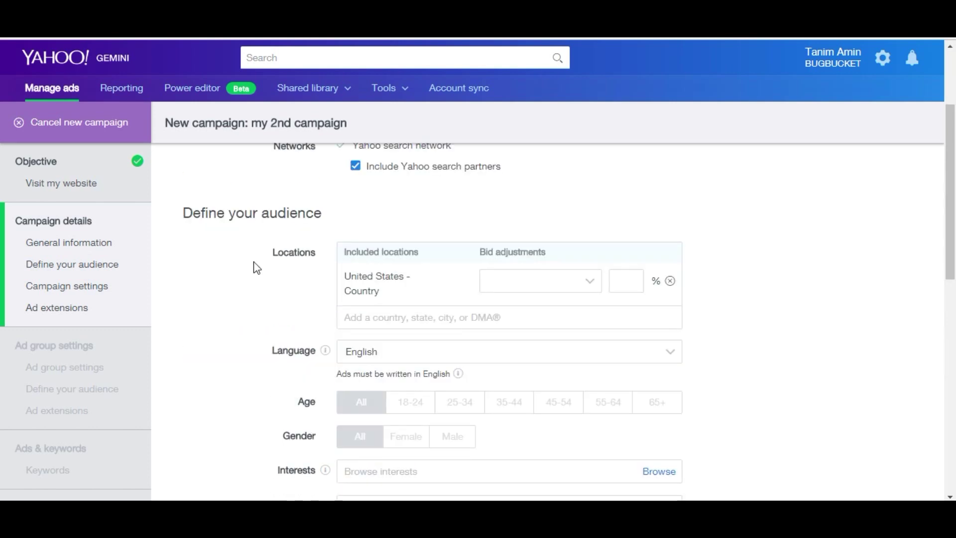
scroll(452, 399, down, 1)
scroll(453, 399, down, 1)
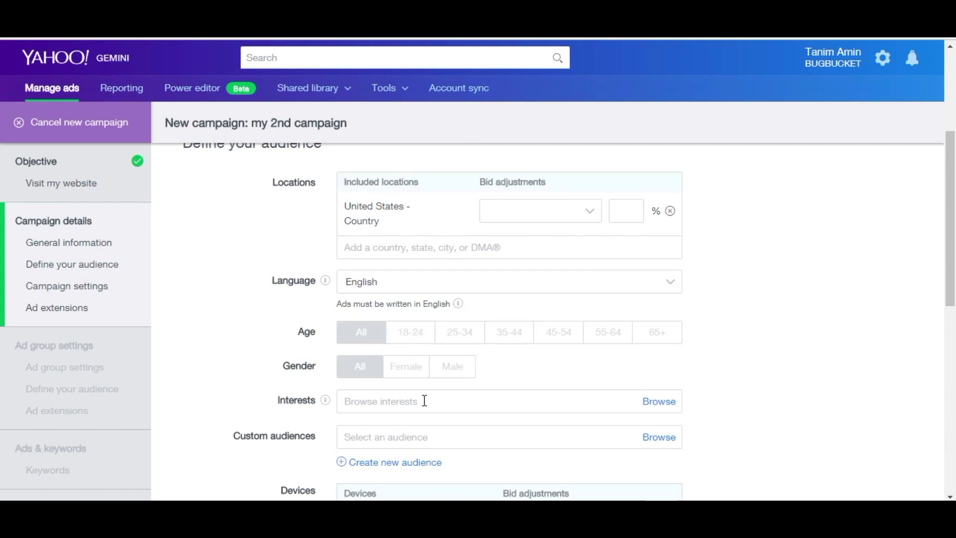
scroll(373, 367, down, 2)
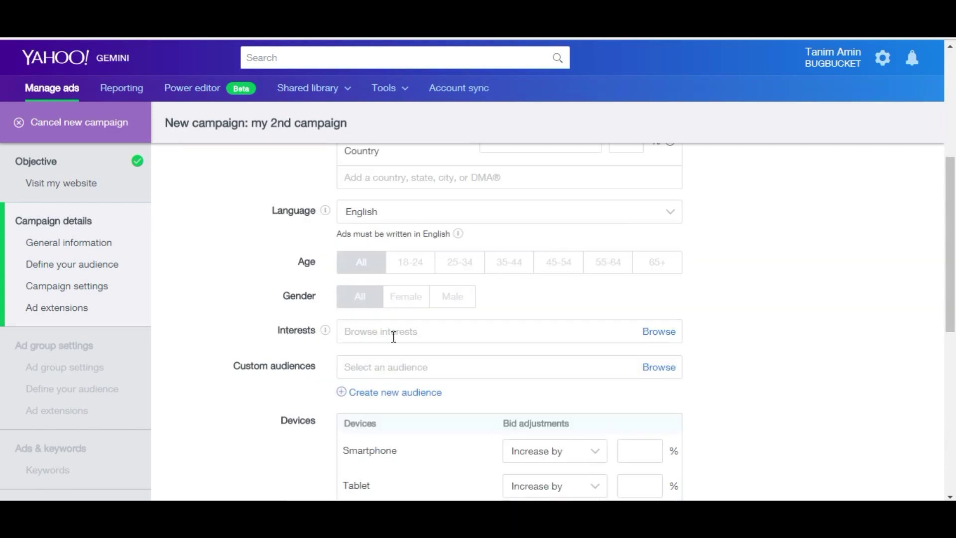
scroll(445, 405, down, 3)
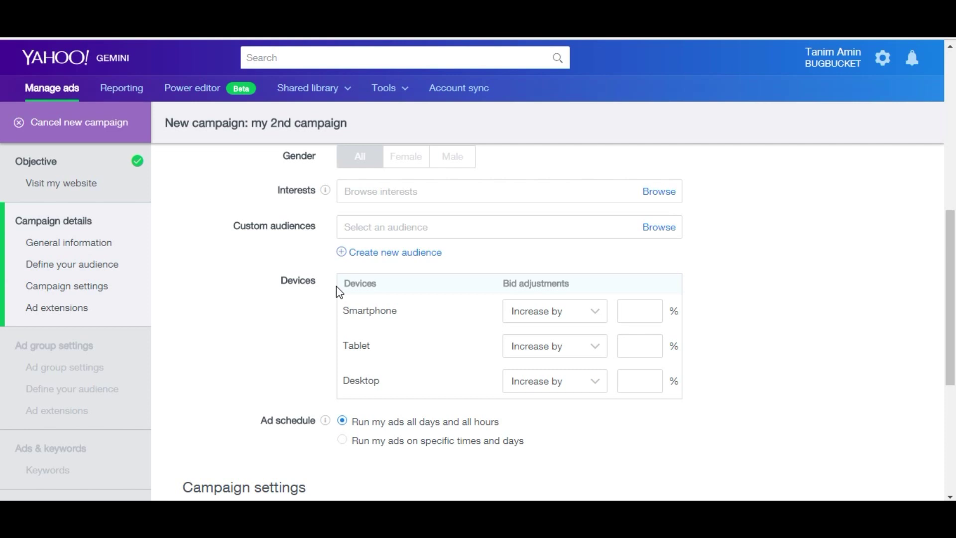
click(568, 312)
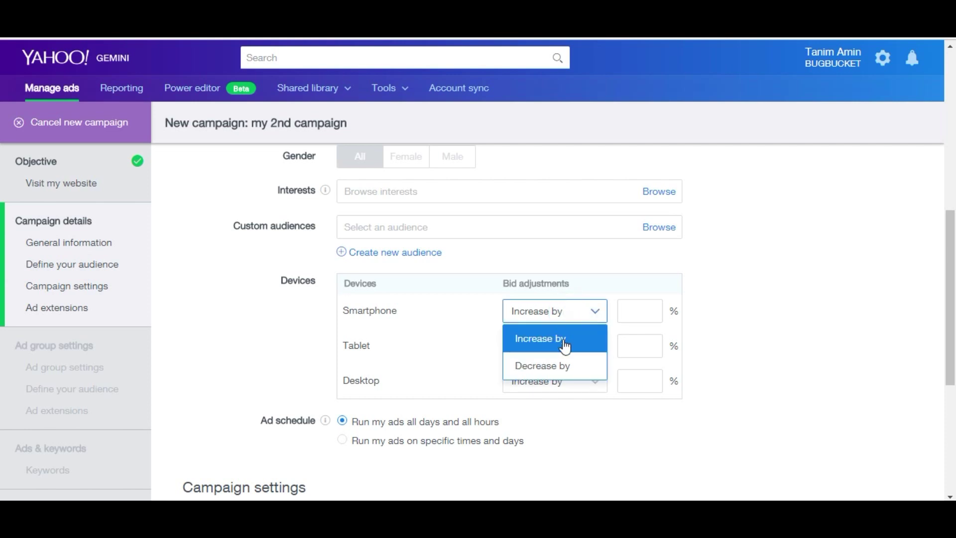
click(559, 366)
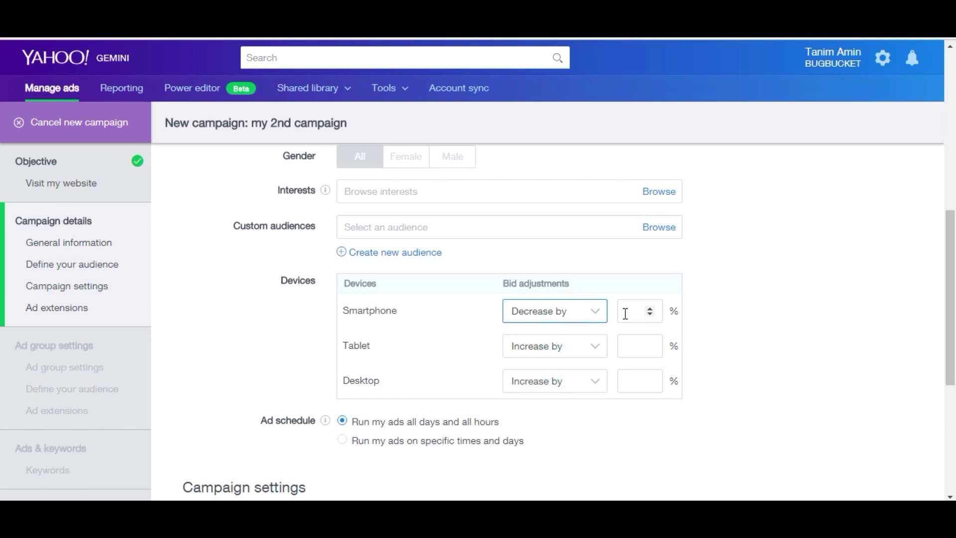
click(625, 313)
text(100)
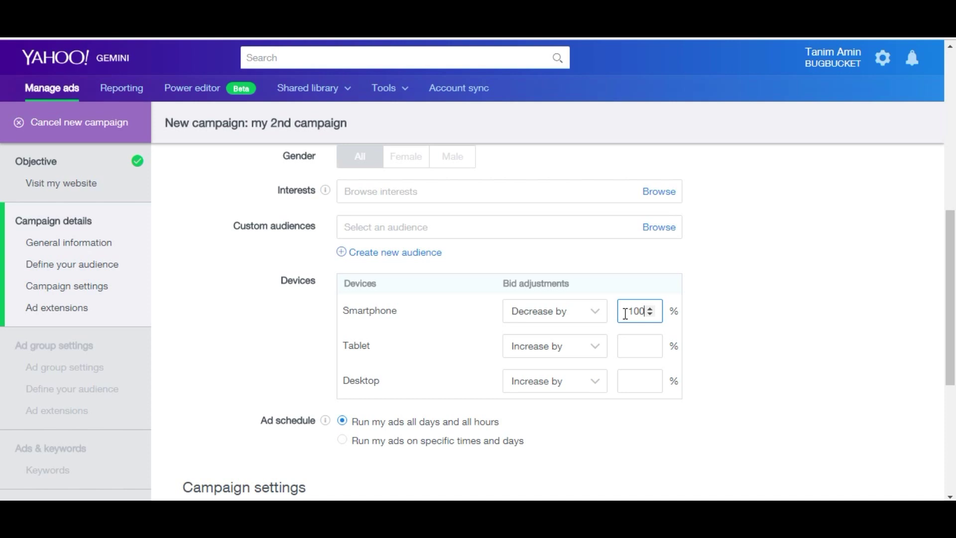
Set the tablet bid adjustment to decrease by 100% and the desktop bid adjustment to increase by 100%.
click(576, 344)
click(560, 375)
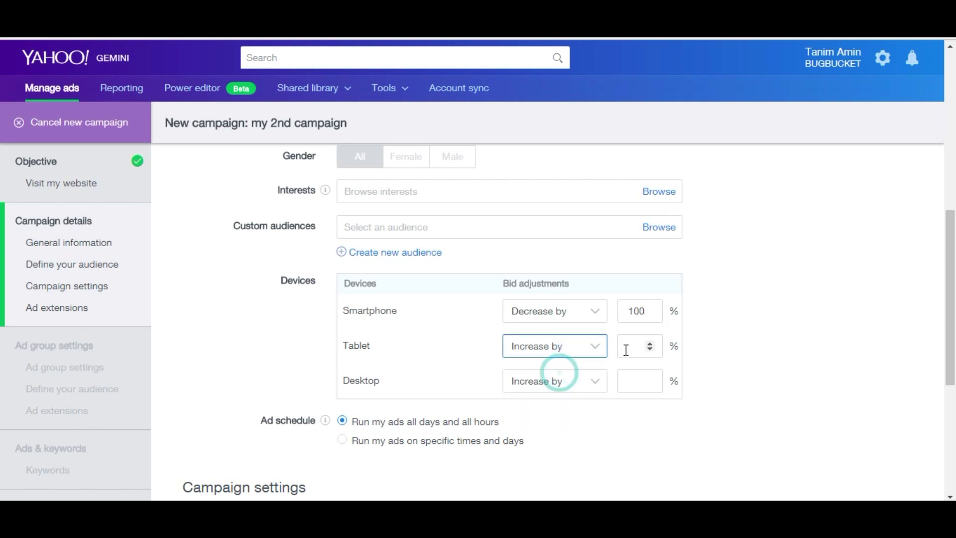
click(534, 347)
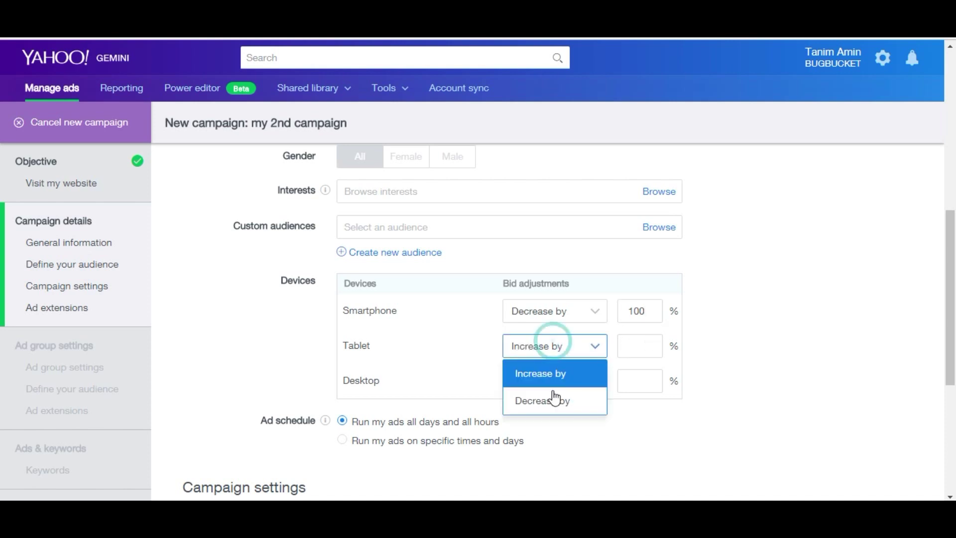
key(Return)
click(628, 348)
text(1)
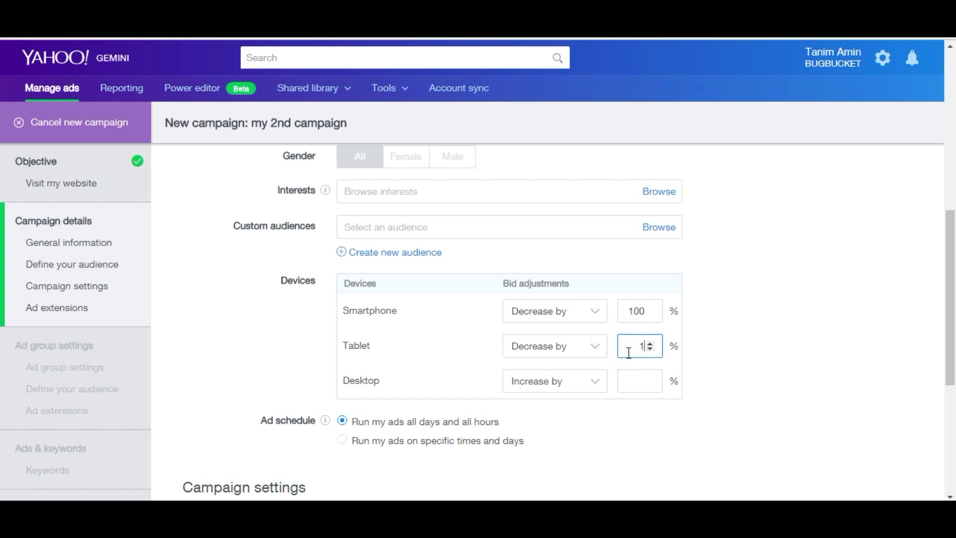
text(00)
click(649, 380)
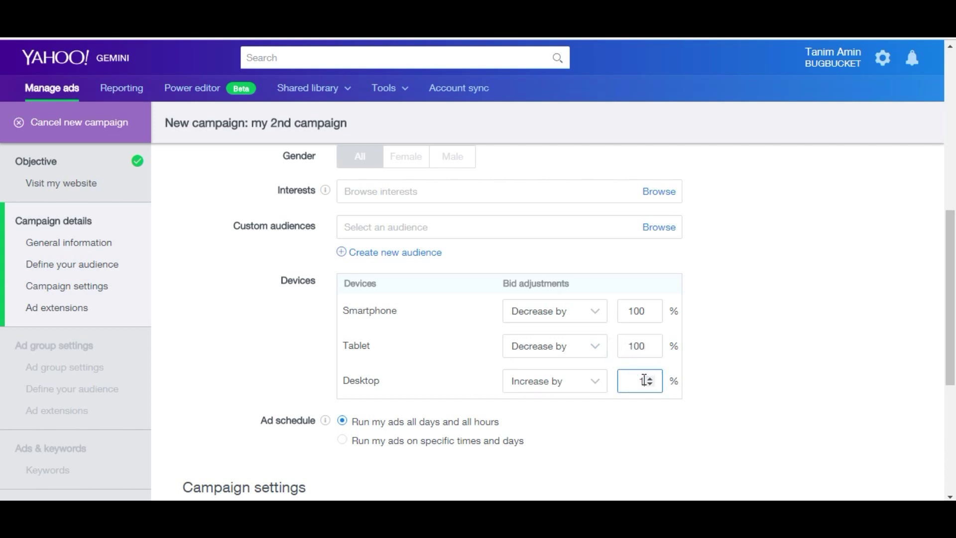
text(100)
Try to save the campaign details and continue without entering a campaign budget.
scroll(241, 194, down, 4)
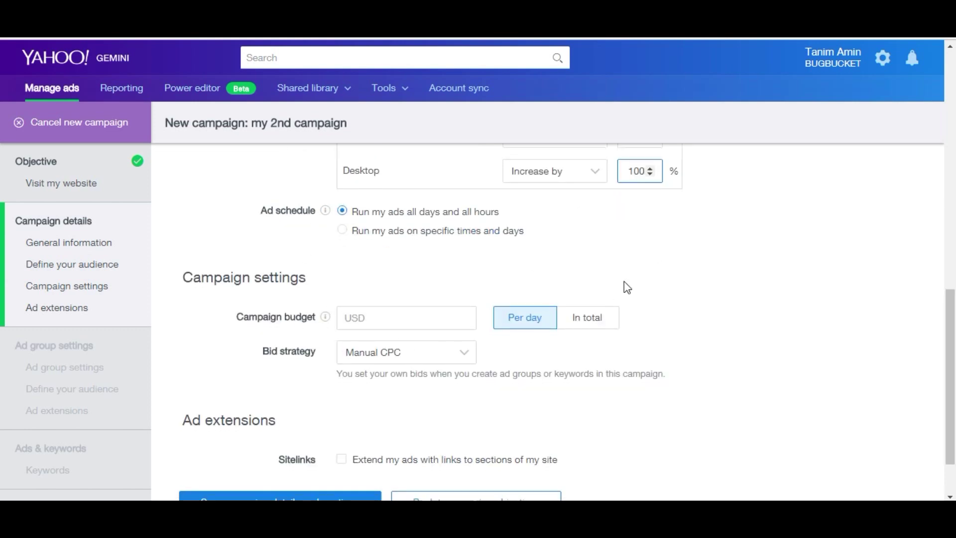
click(601, 318)
click(600, 316)
scroll(498, 344, down, 2)
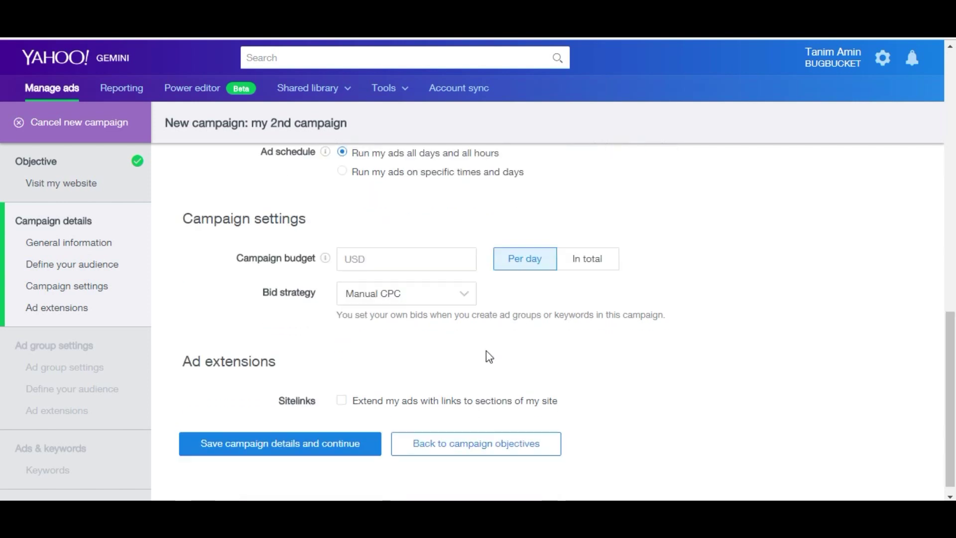
click(338, 445)
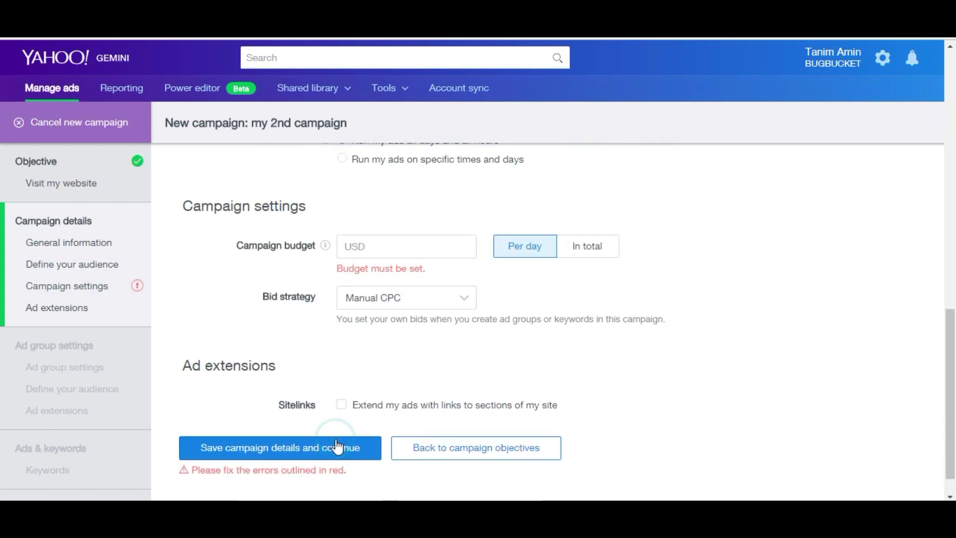
Set the campaign budget to 5 USD, save the campaign details and continue to the ad group settings.
scroll(412, 405, up, 6)
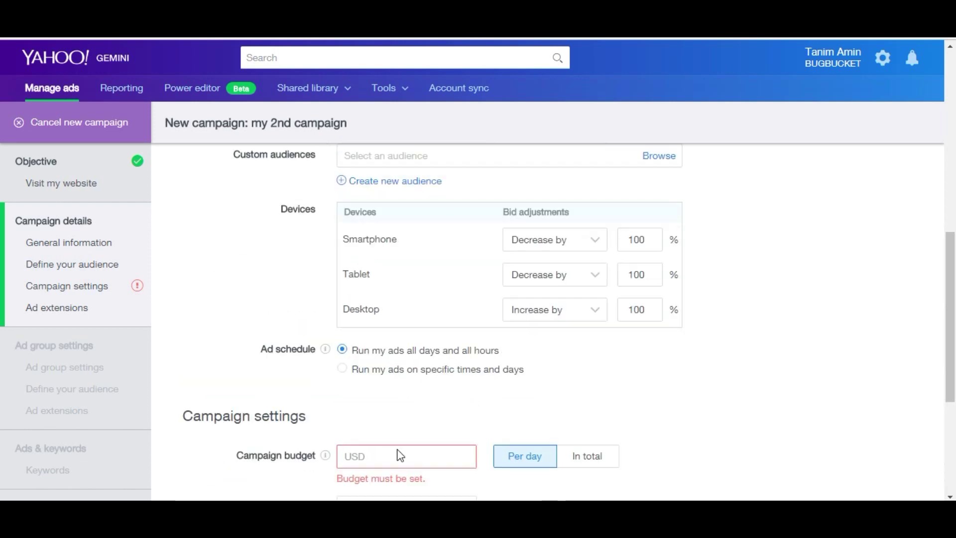
click(397, 454)
text(5)
scroll(416, 388, down, 6)
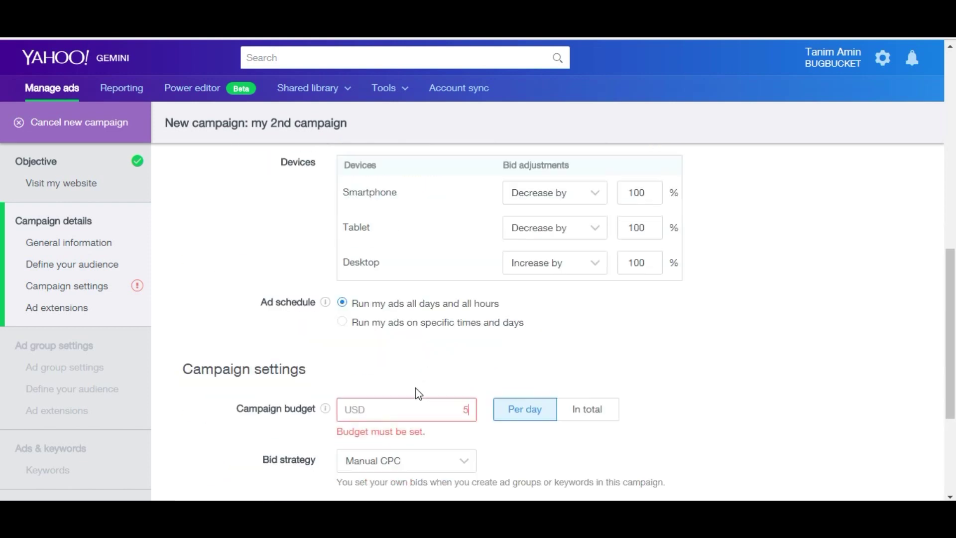
click(329, 431)
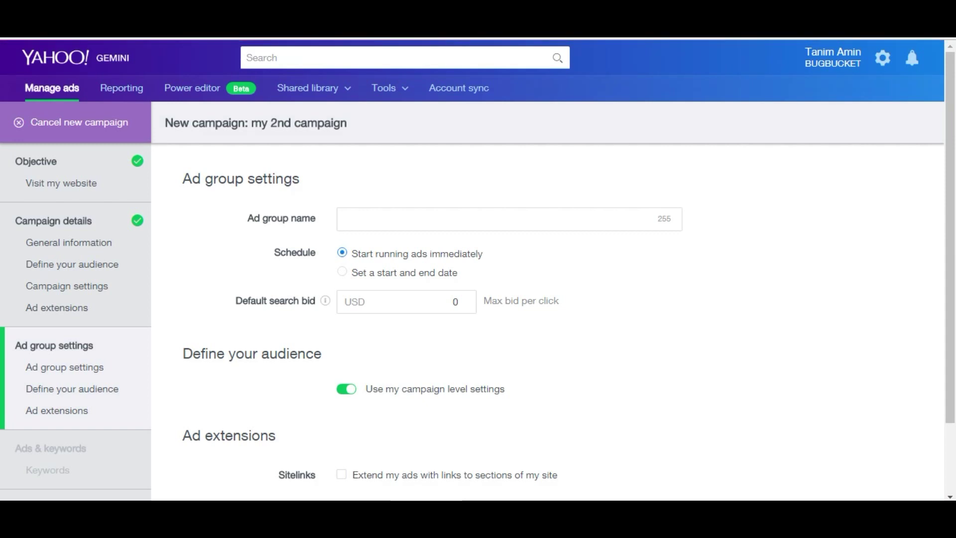
Try to save the ad group and continue with its name blank and the default search bid at 0.
scroll(709, 306, down, 1)
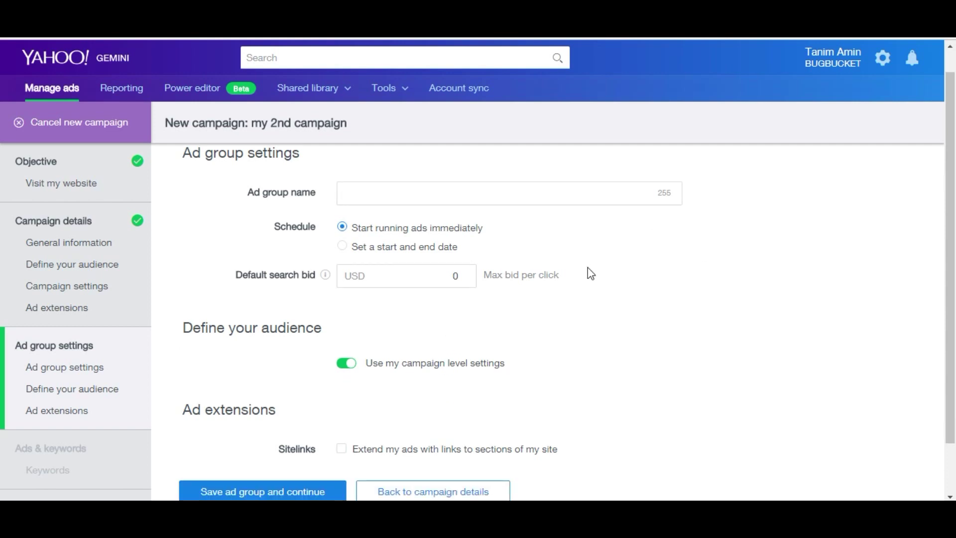
scroll(679, 388, down, 1)
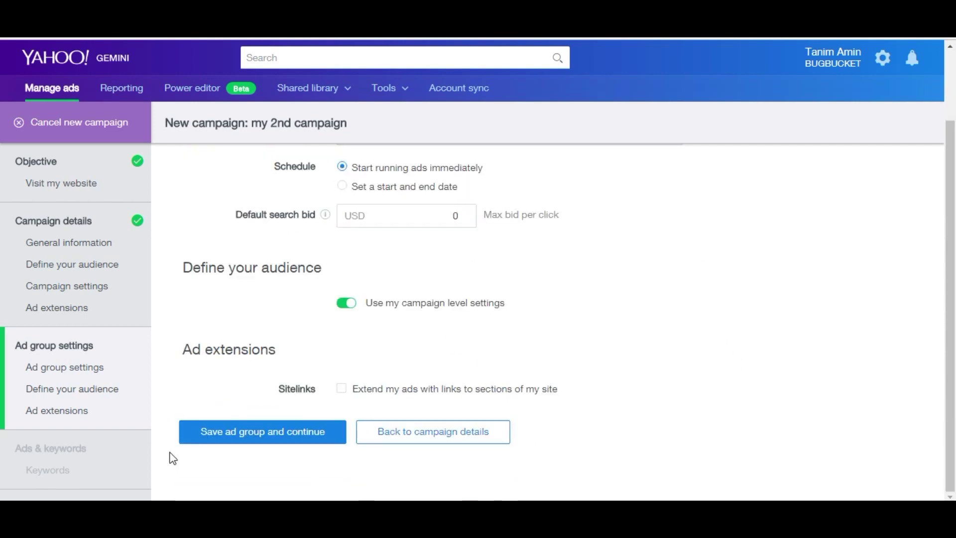
click(258, 429)
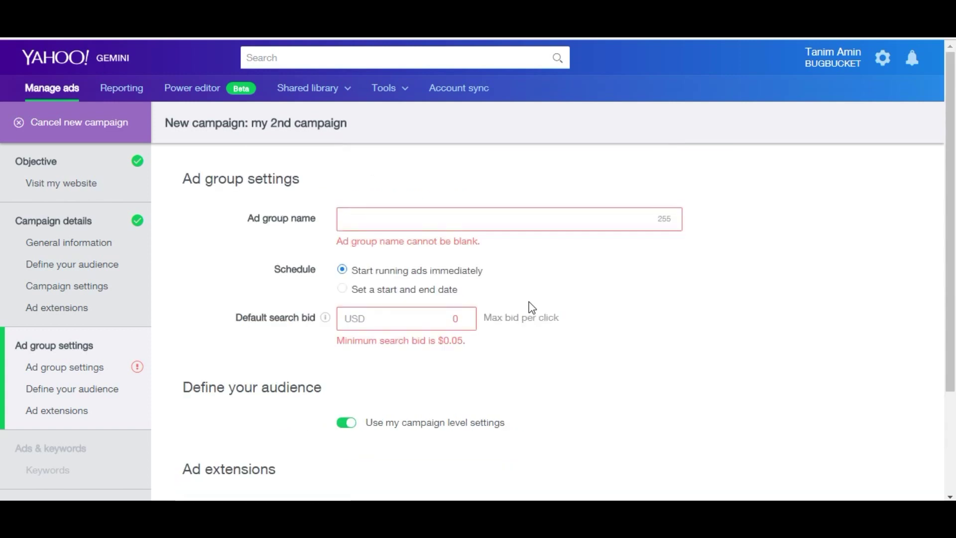